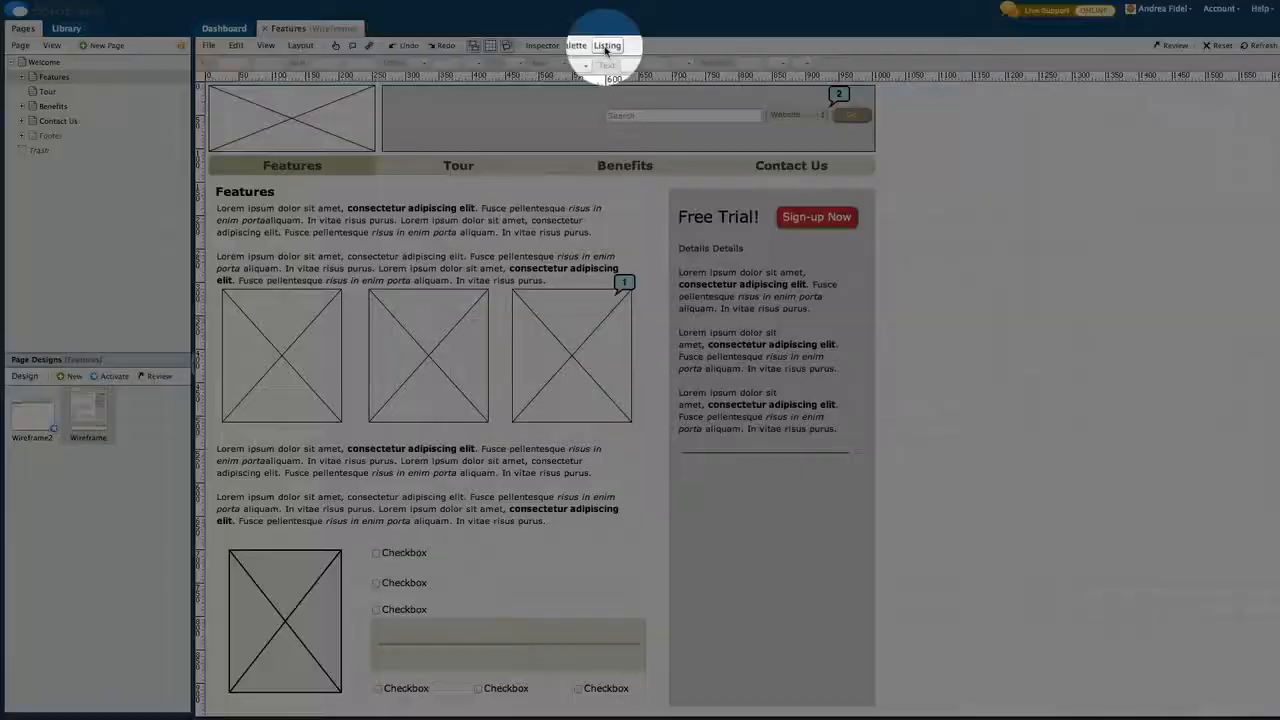
Show the page listing and preview the Pop-up state by switching it ON and back to OFF
click(606, 46)
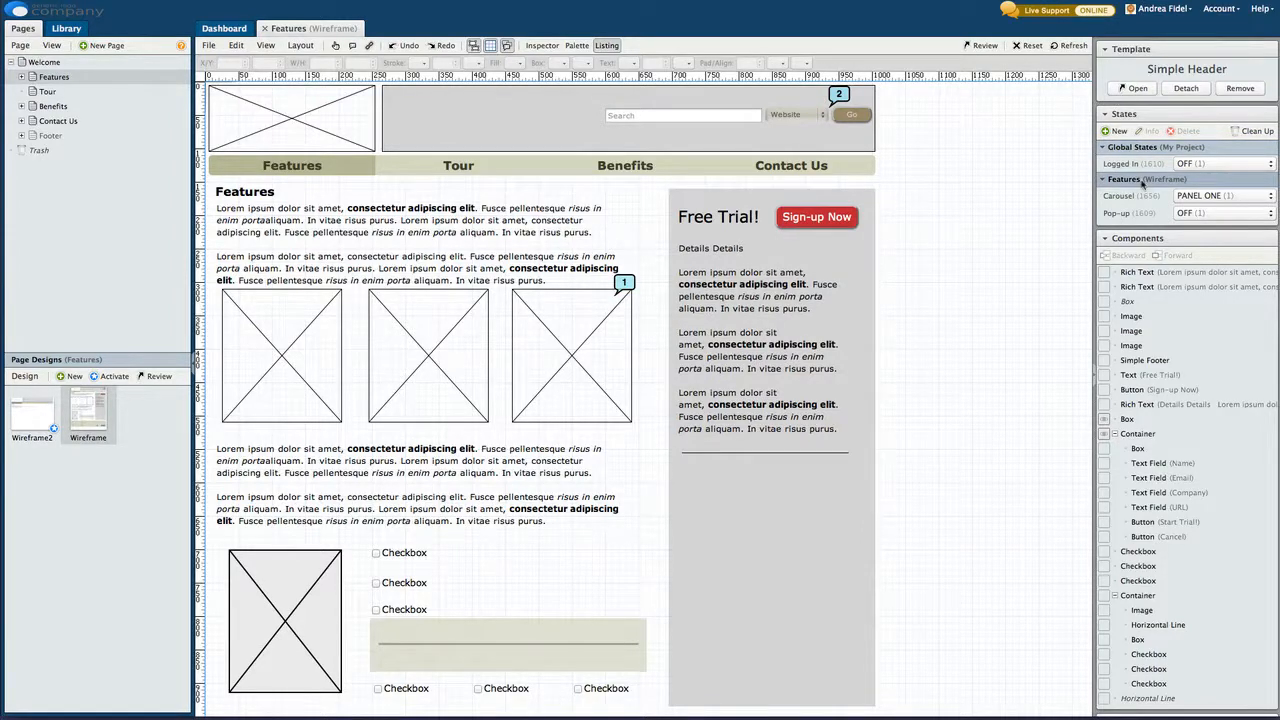
click(1190, 213)
click(1190, 225)
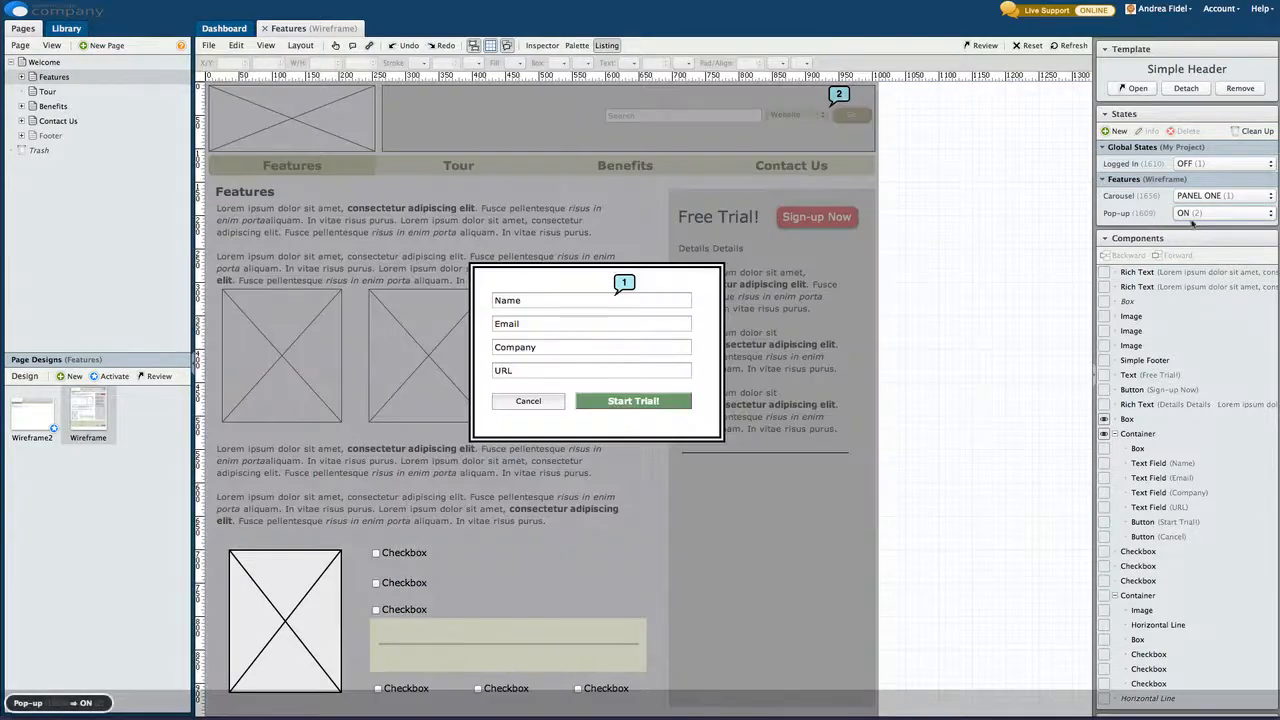
click(1192, 213)
click(1188, 199)
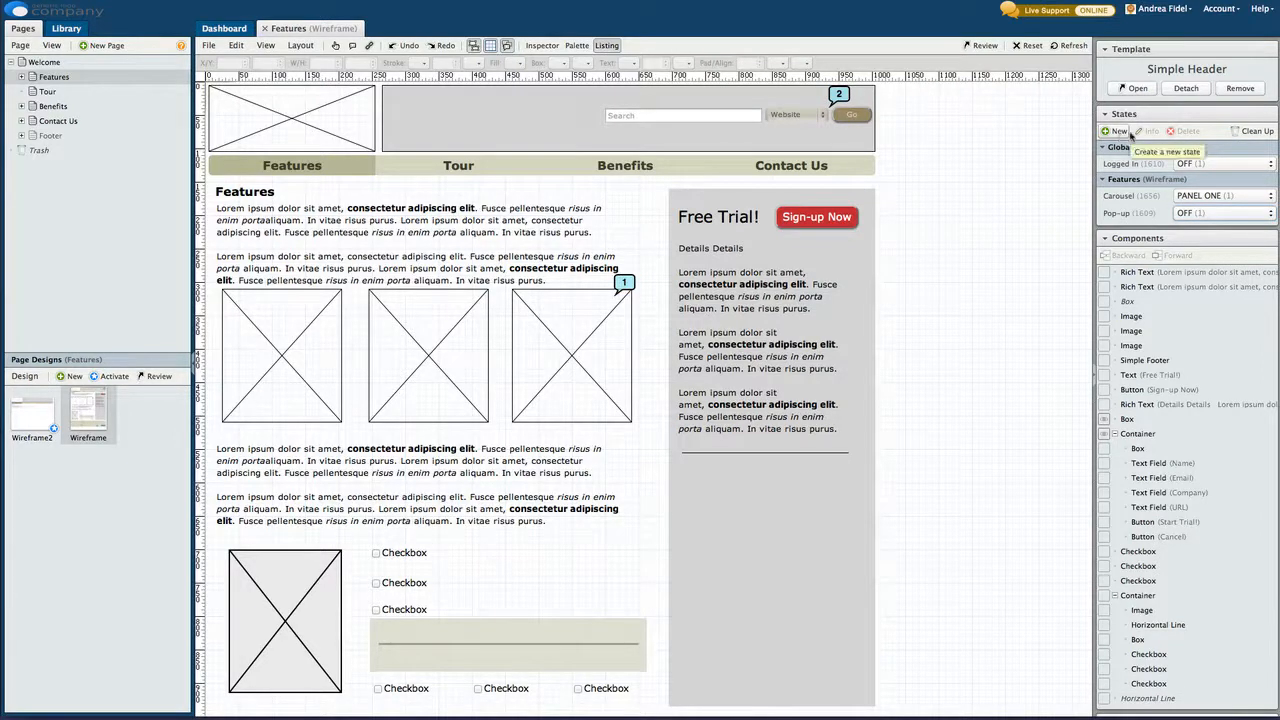
Clean up the unused states of the Features wireframe
click(1236, 134)
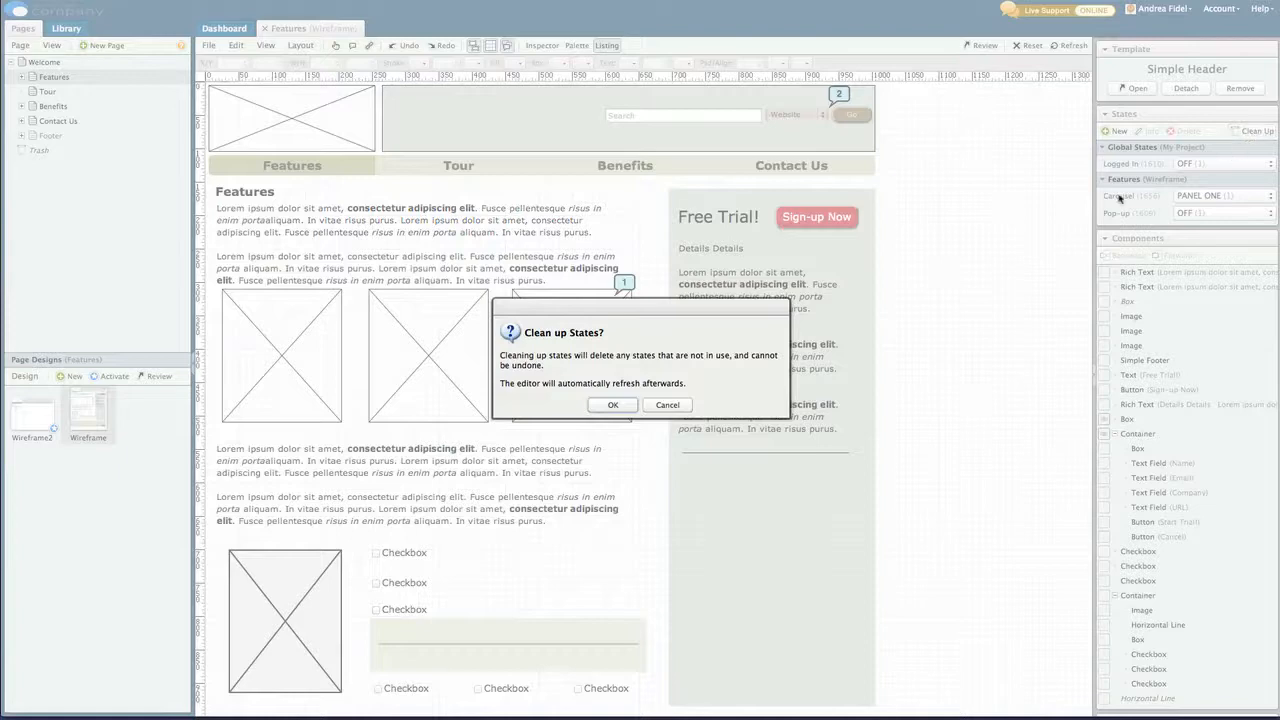
click(613, 405)
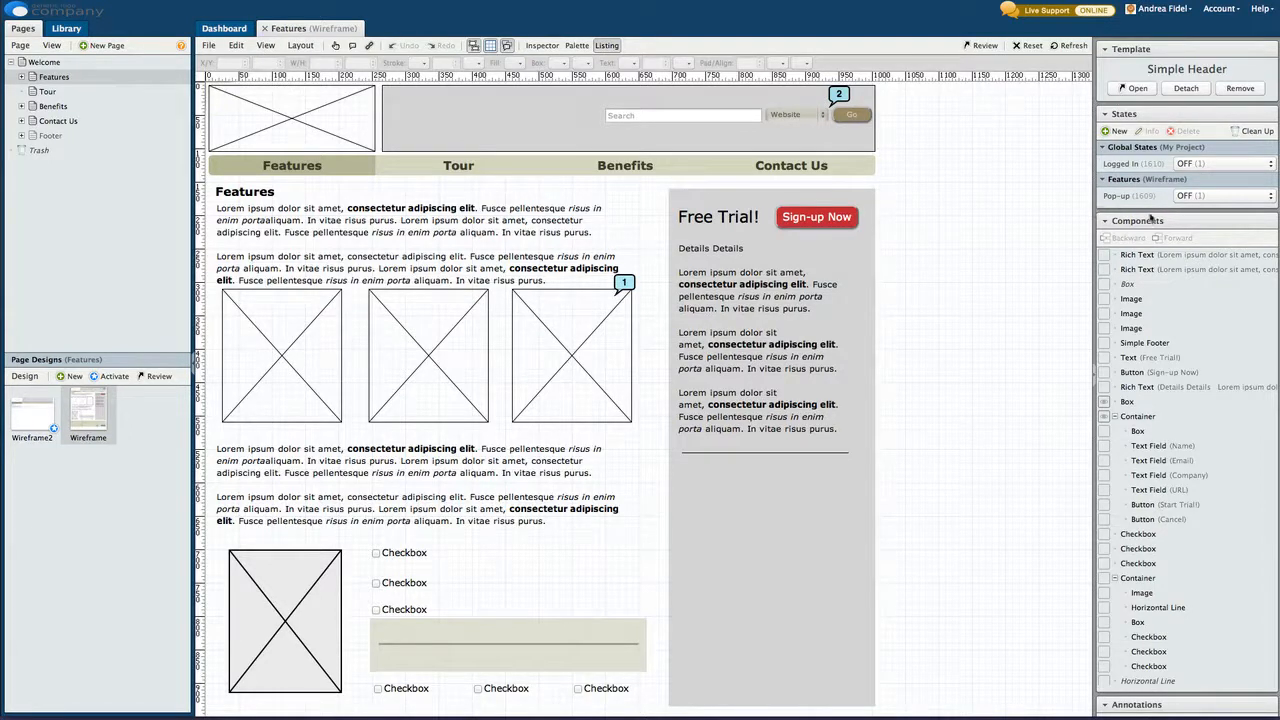
Inspect the listed components, toggling the full-page Box's visibility and restoring it, and select the locked Horizontal Line
scroll(1140, 215, down, 1)
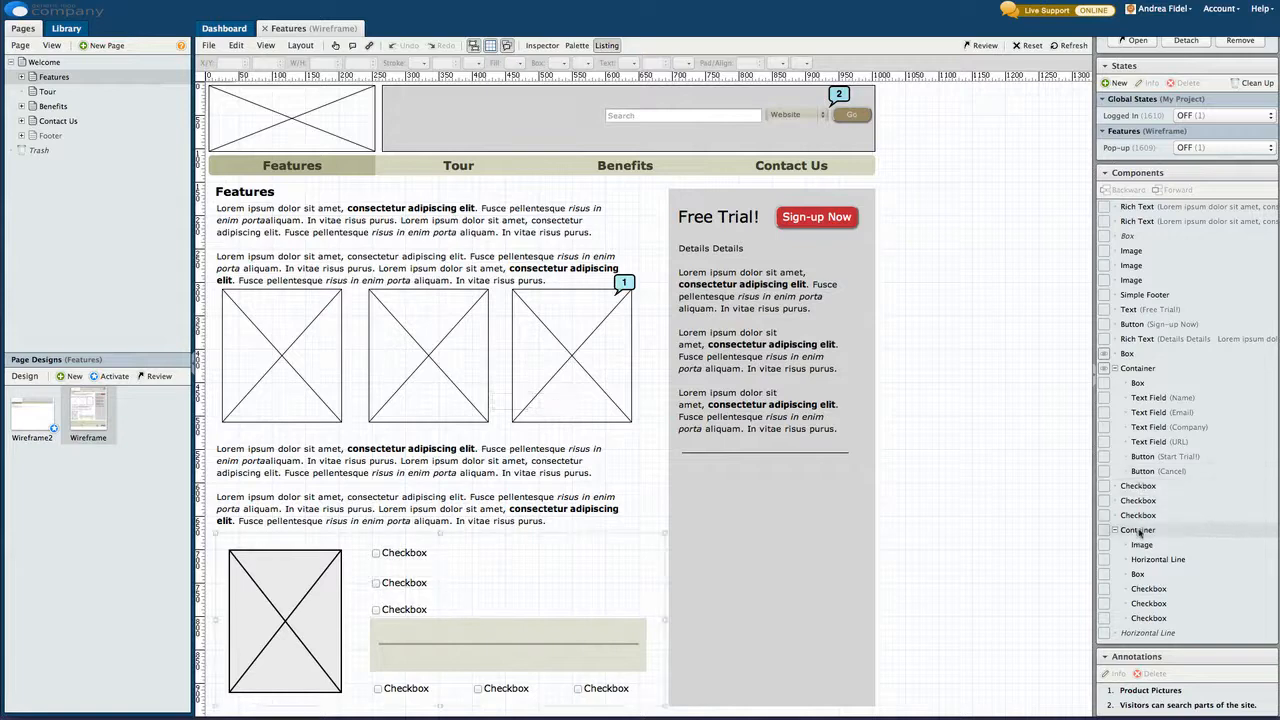
click(1138, 575)
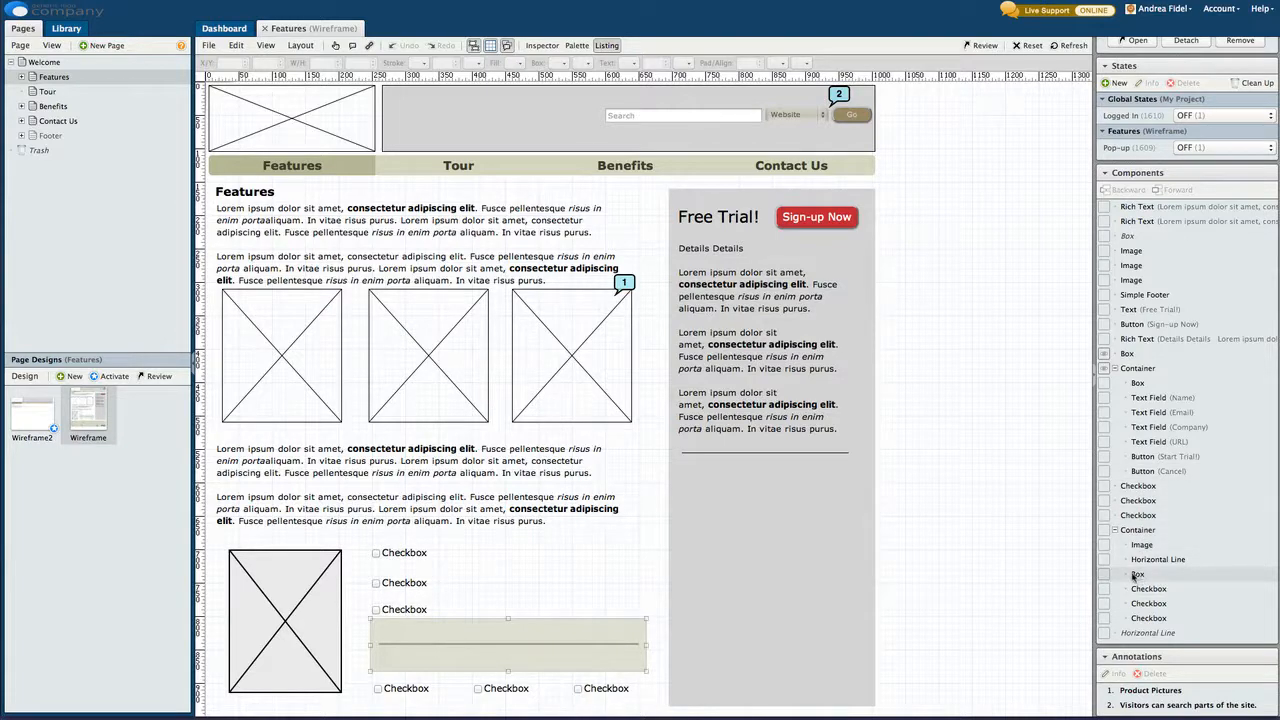
click(1065, 540)
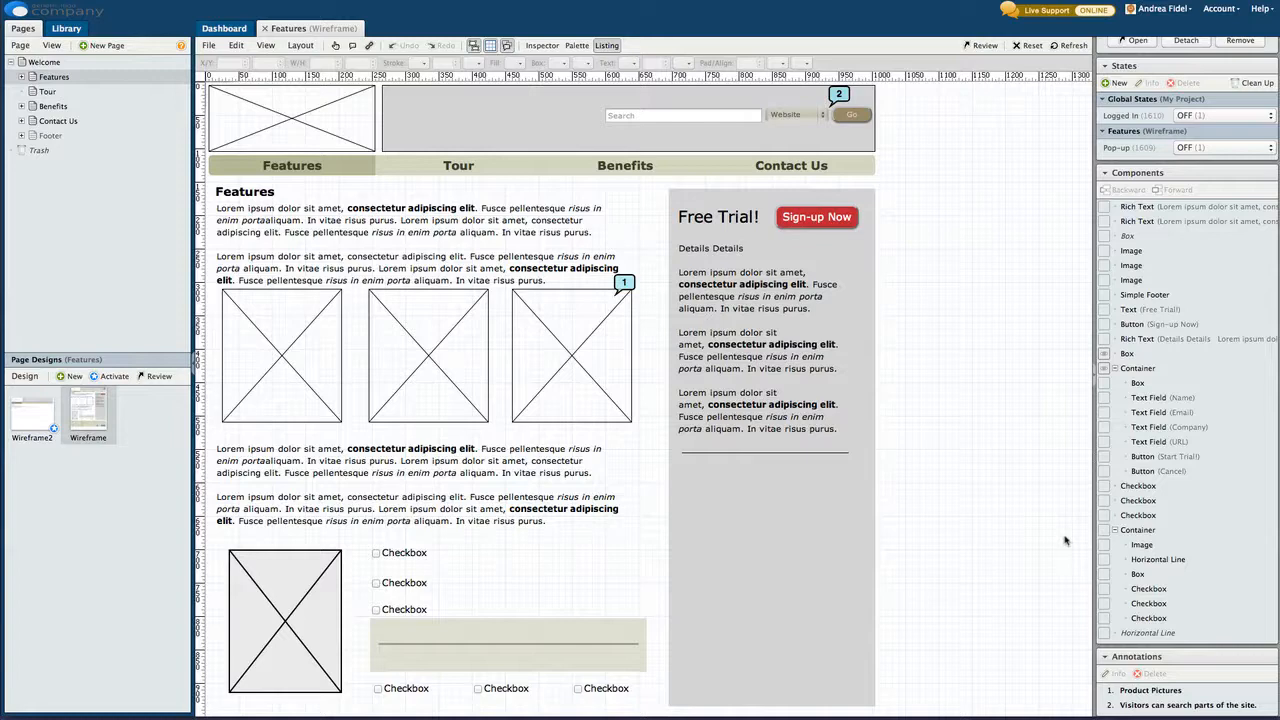
click(1104, 355)
click(1104, 355)
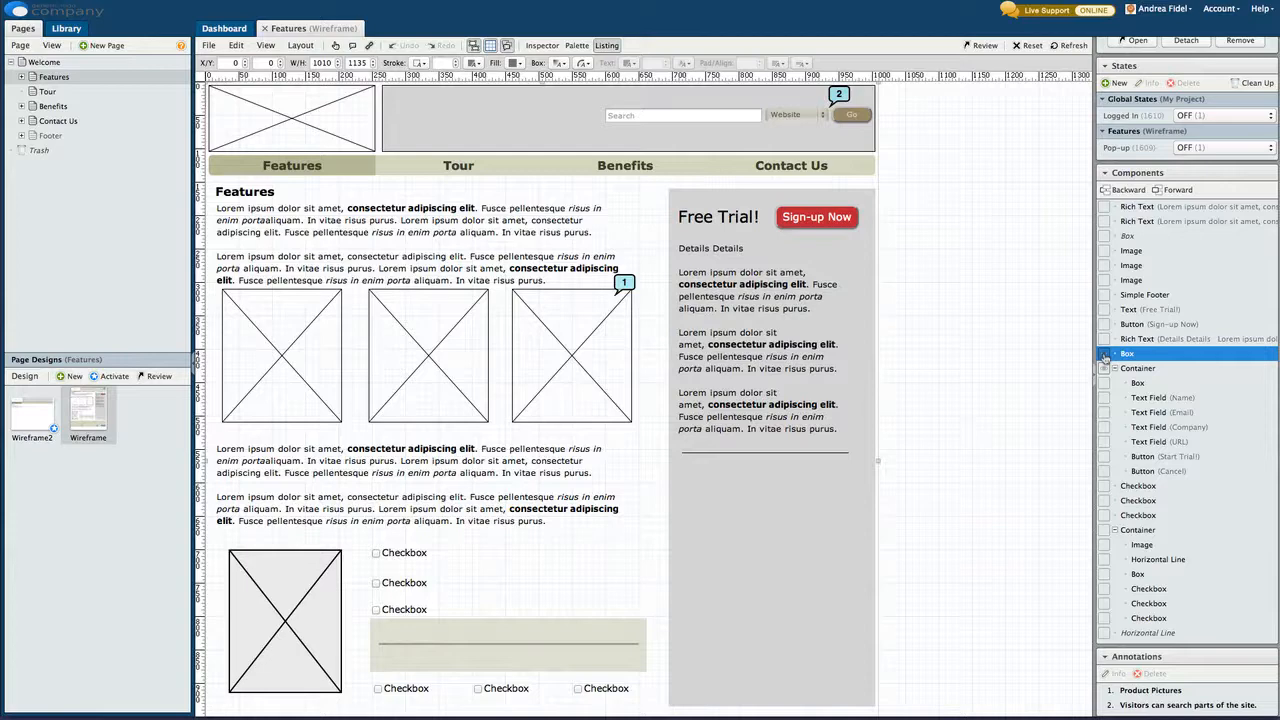
click(1126, 632)
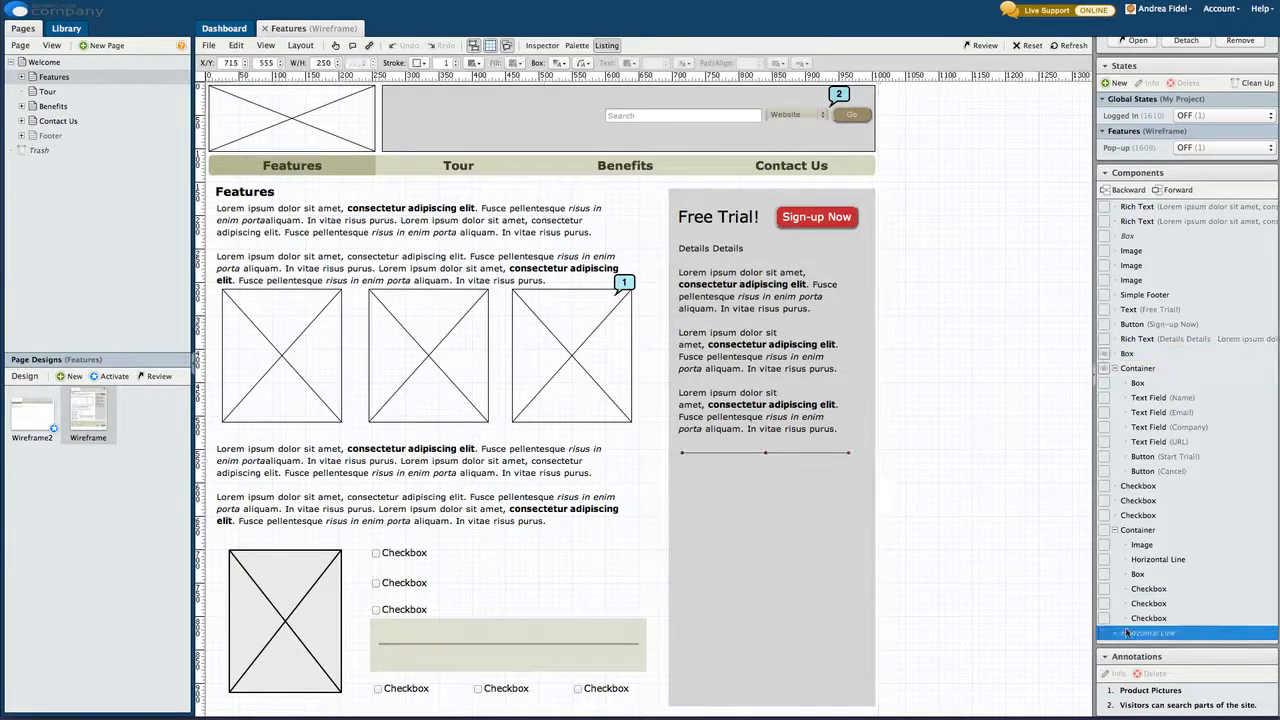
Bring the middle image one level forward and send it one level backward again
right_click(1139, 266)
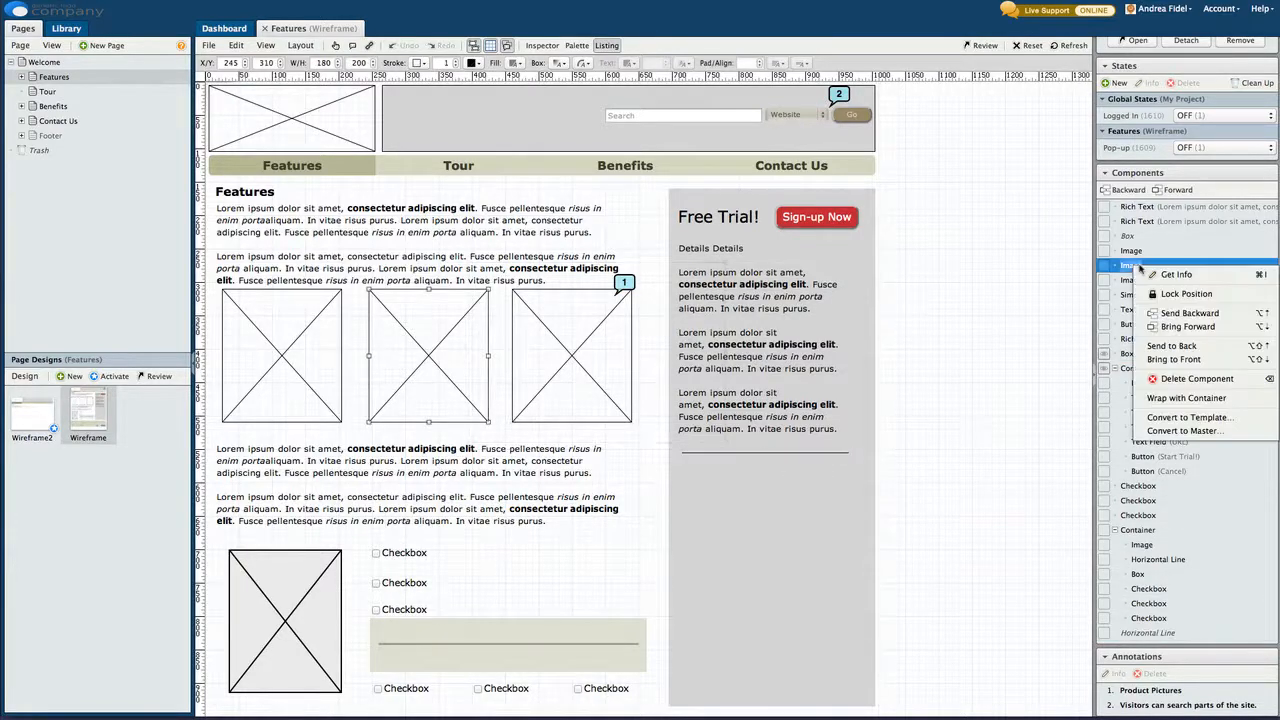
click(1172, 316)
right_click(1143, 283)
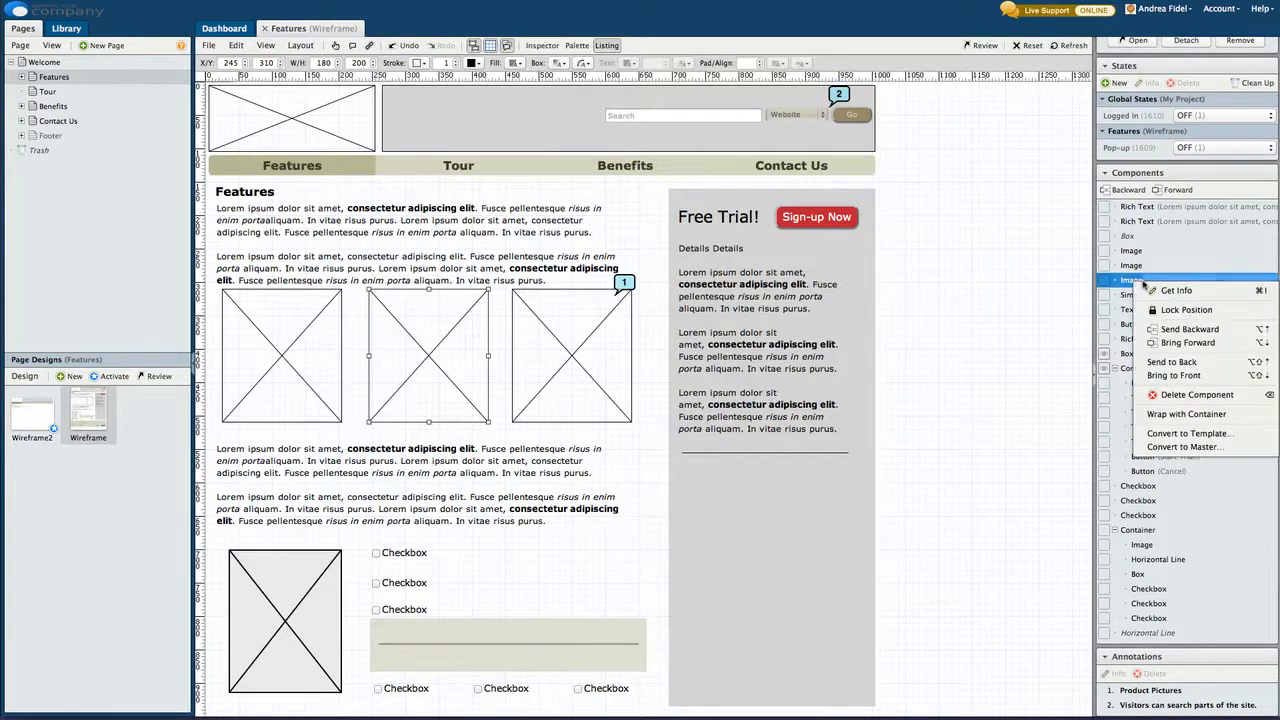
click(1168, 329)
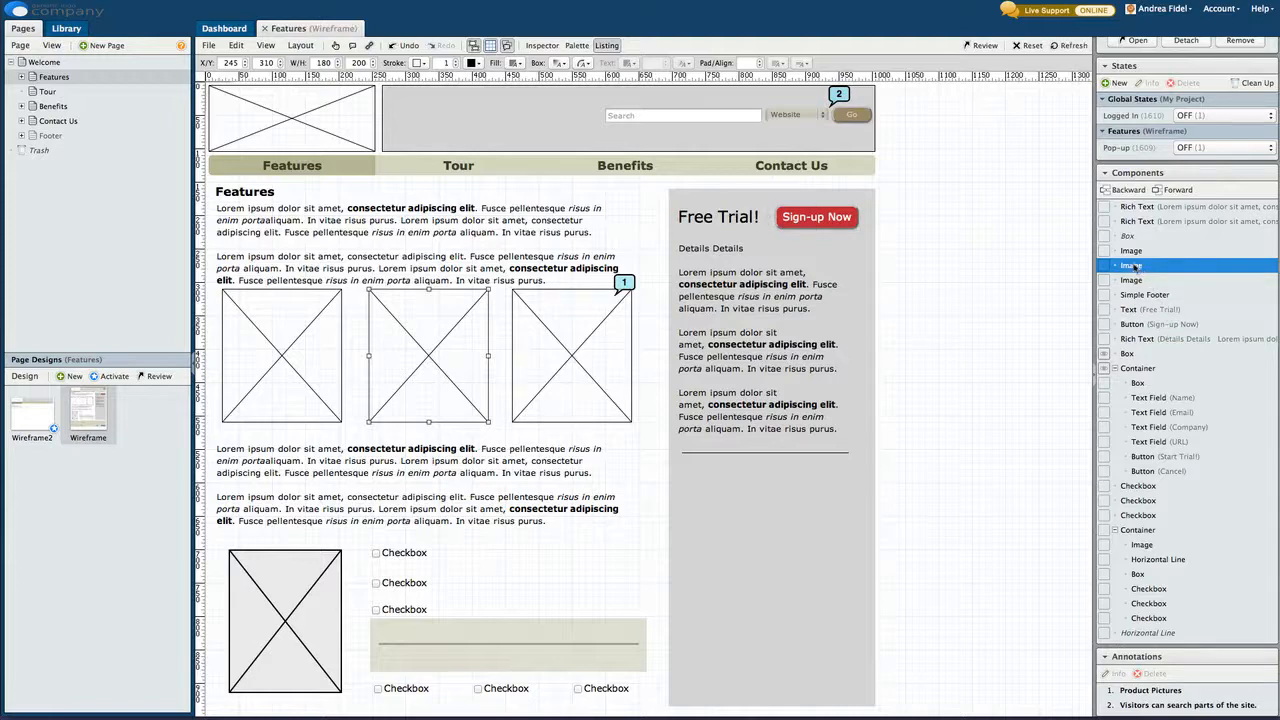
Send the middle image of the row to the back of the component order
right_click(1135, 267)
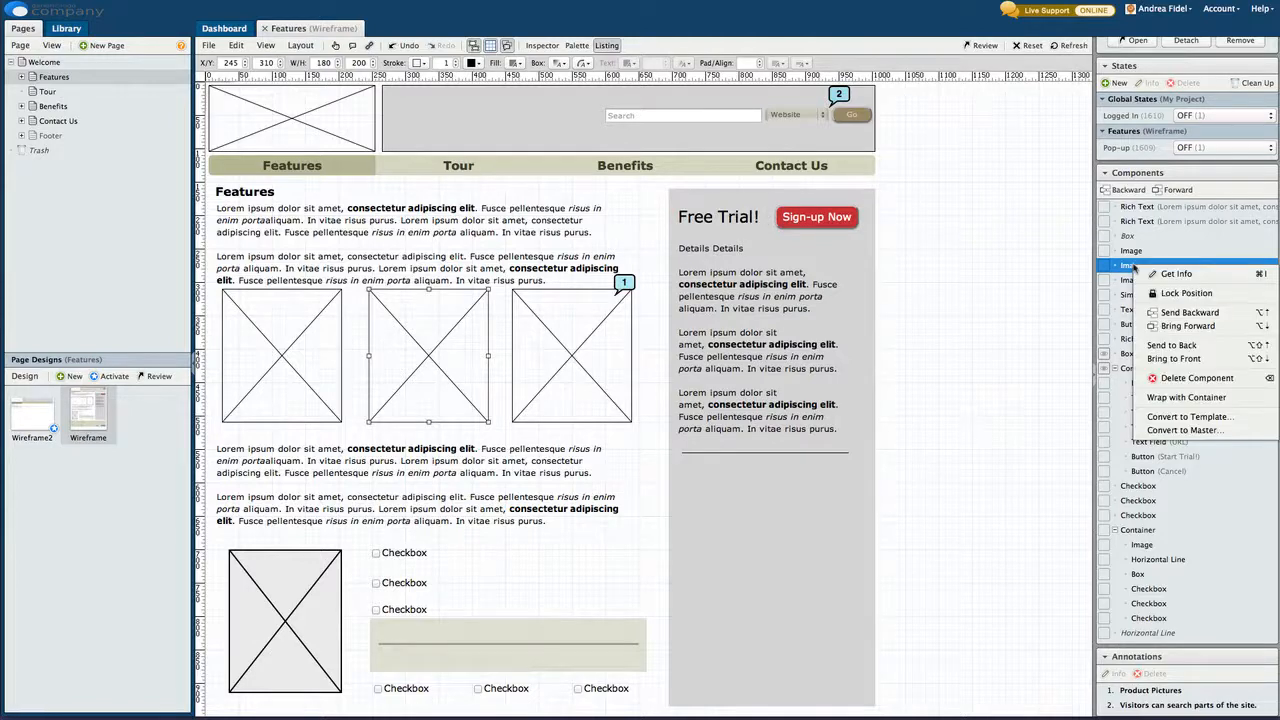
click(1155, 345)
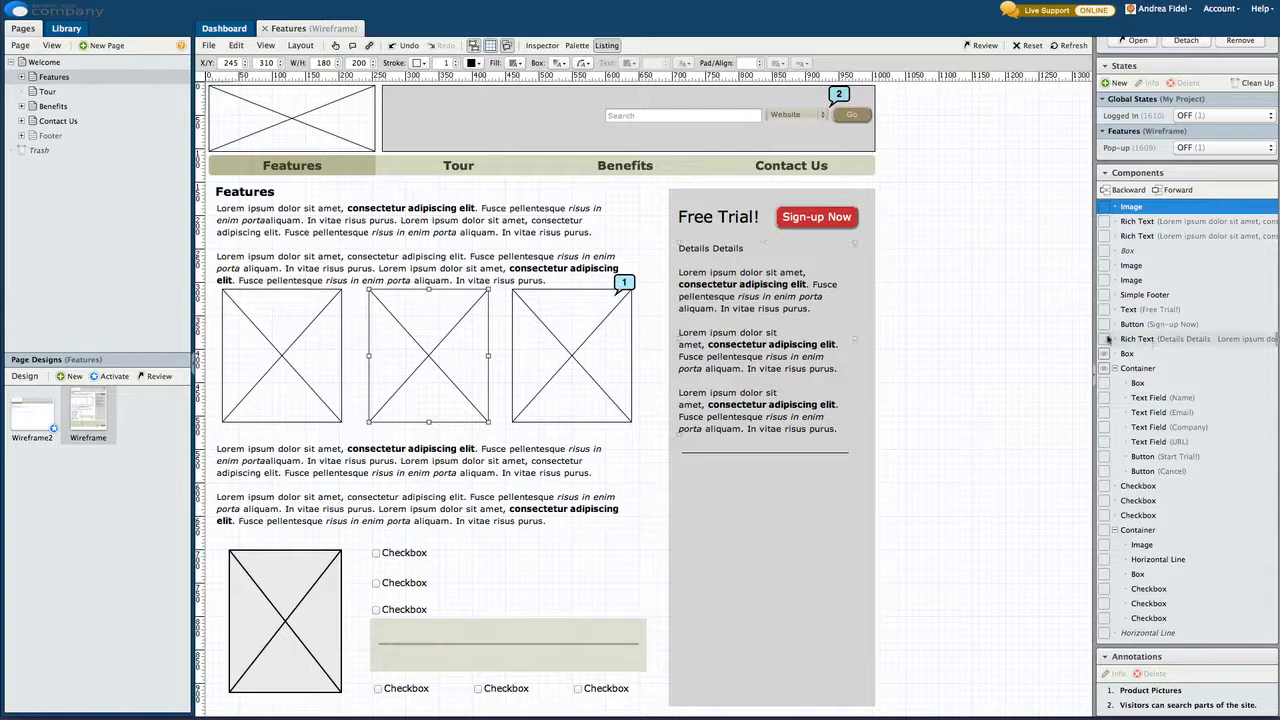
Unlock the position of the grey sidebar box and narrow its width to 305
click(1148, 251)
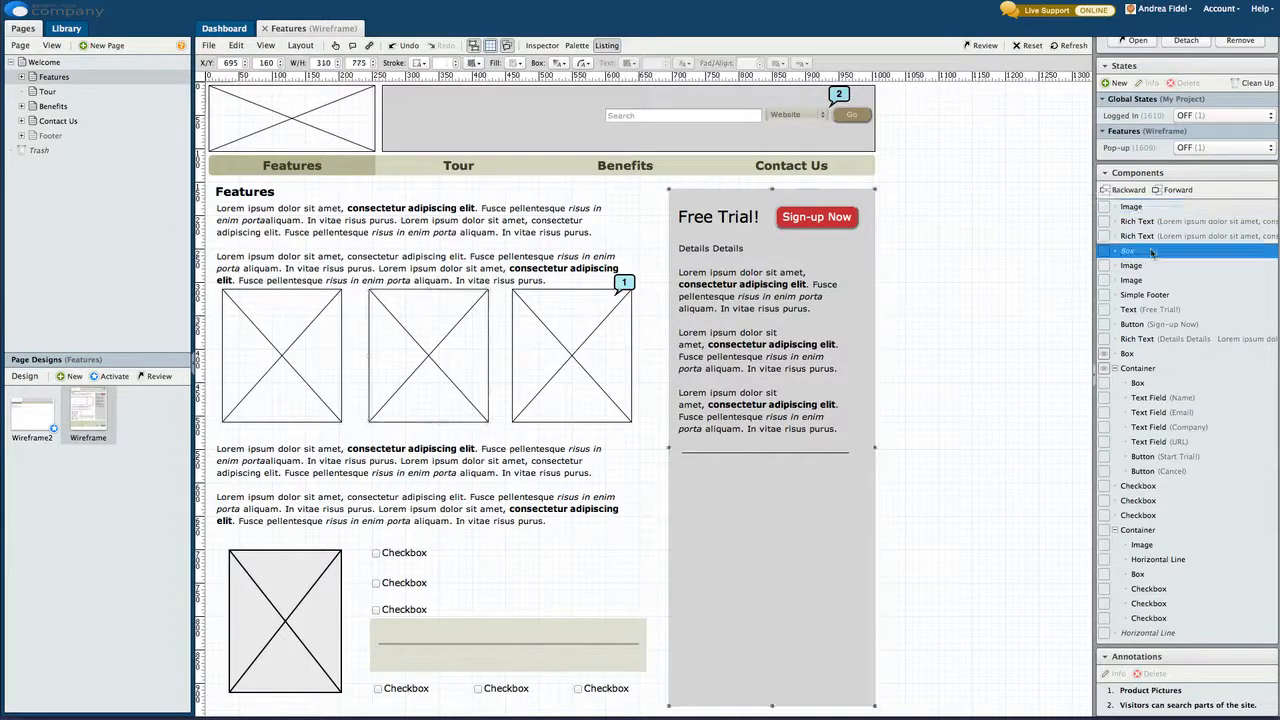
click(865, 332)
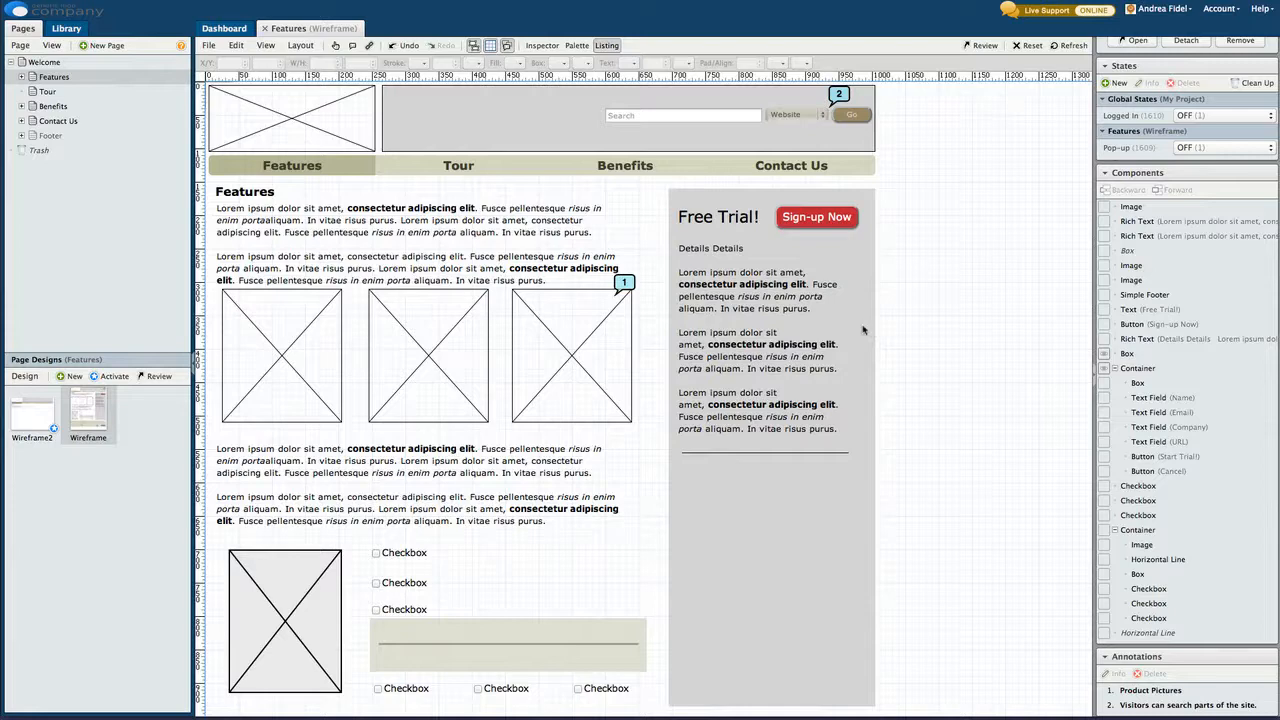
click(1130, 252)
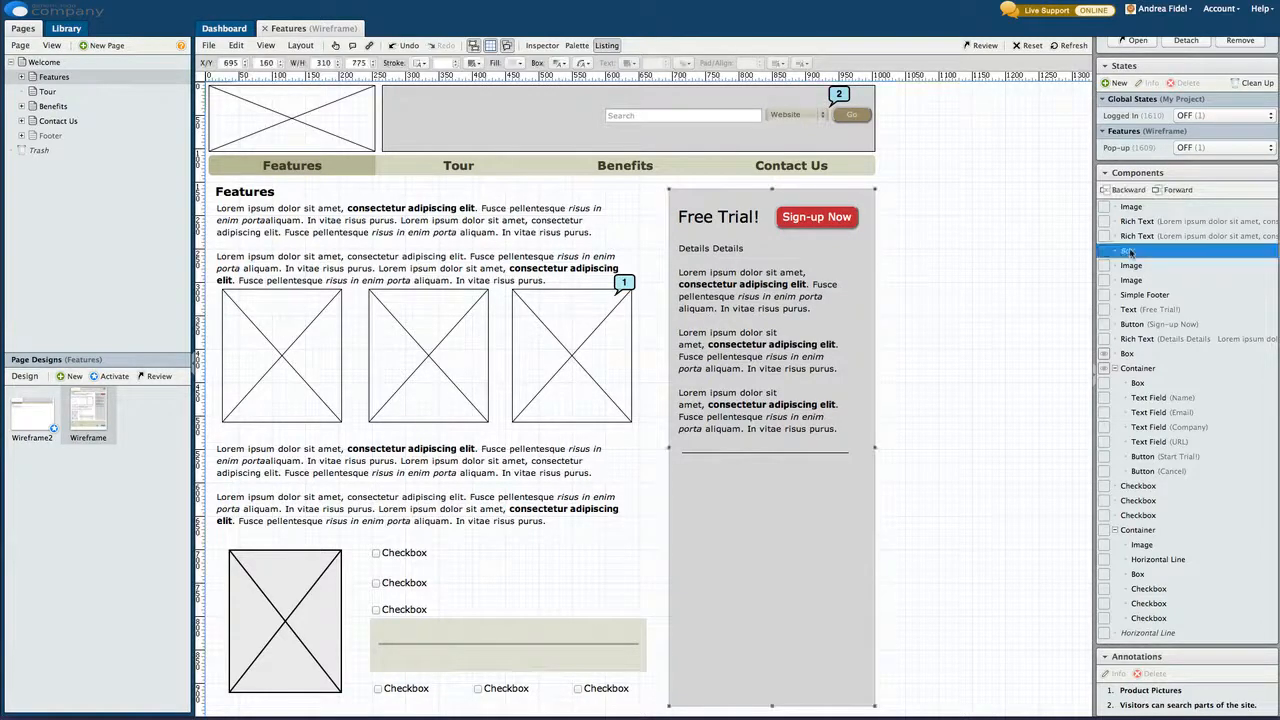
right_click(1130, 252)
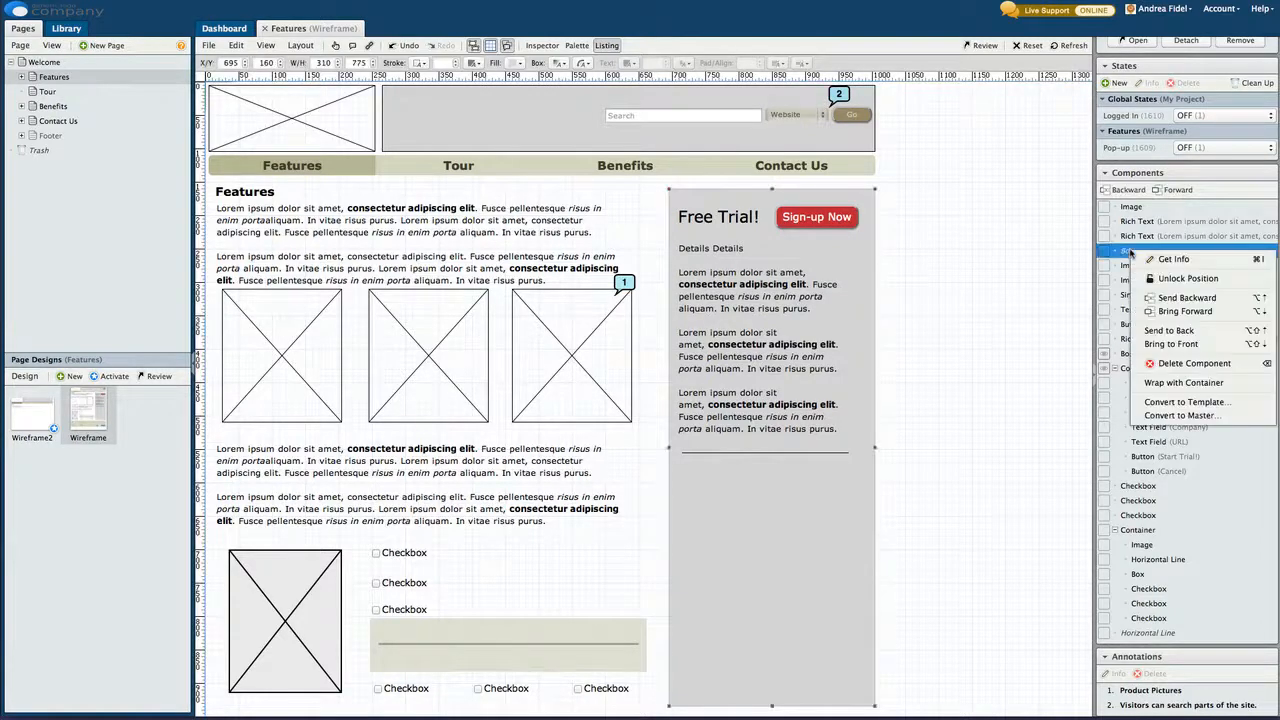
click(1190, 279)
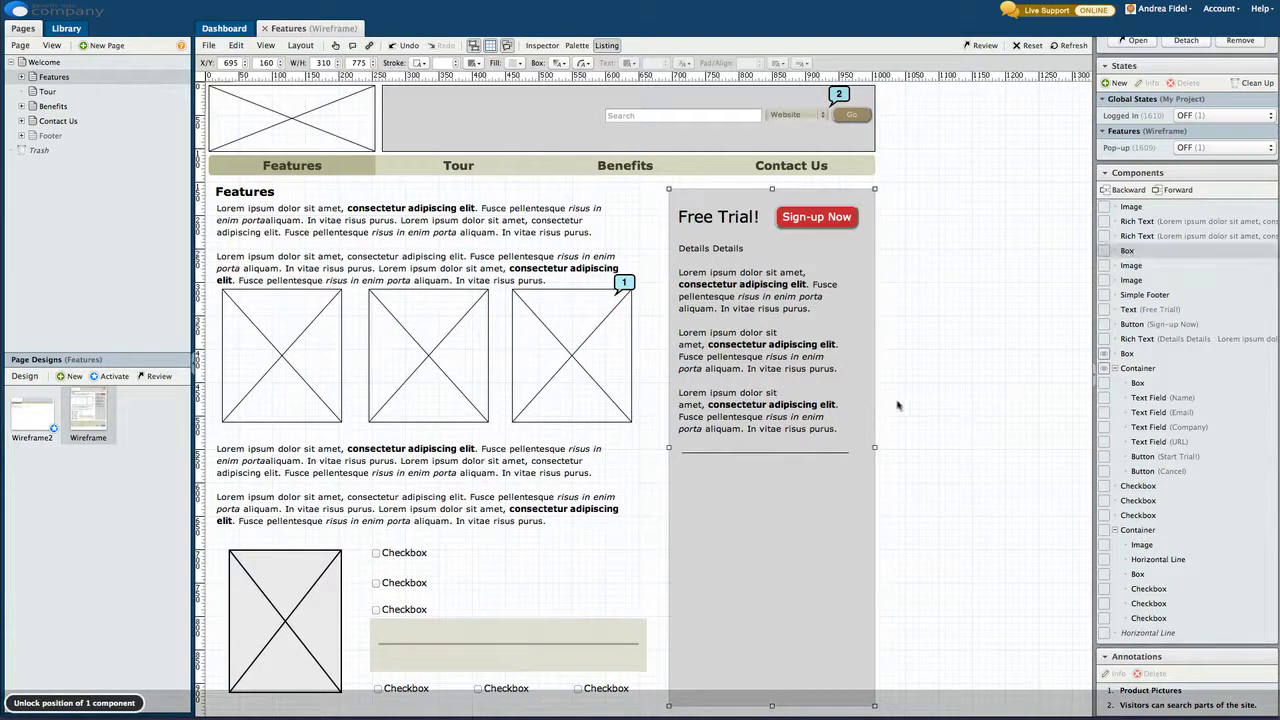
mouse_move(875, 405)
mouse_down()
mouse_move(908, 404)
mouse_move(871, 401)
mouse_up()
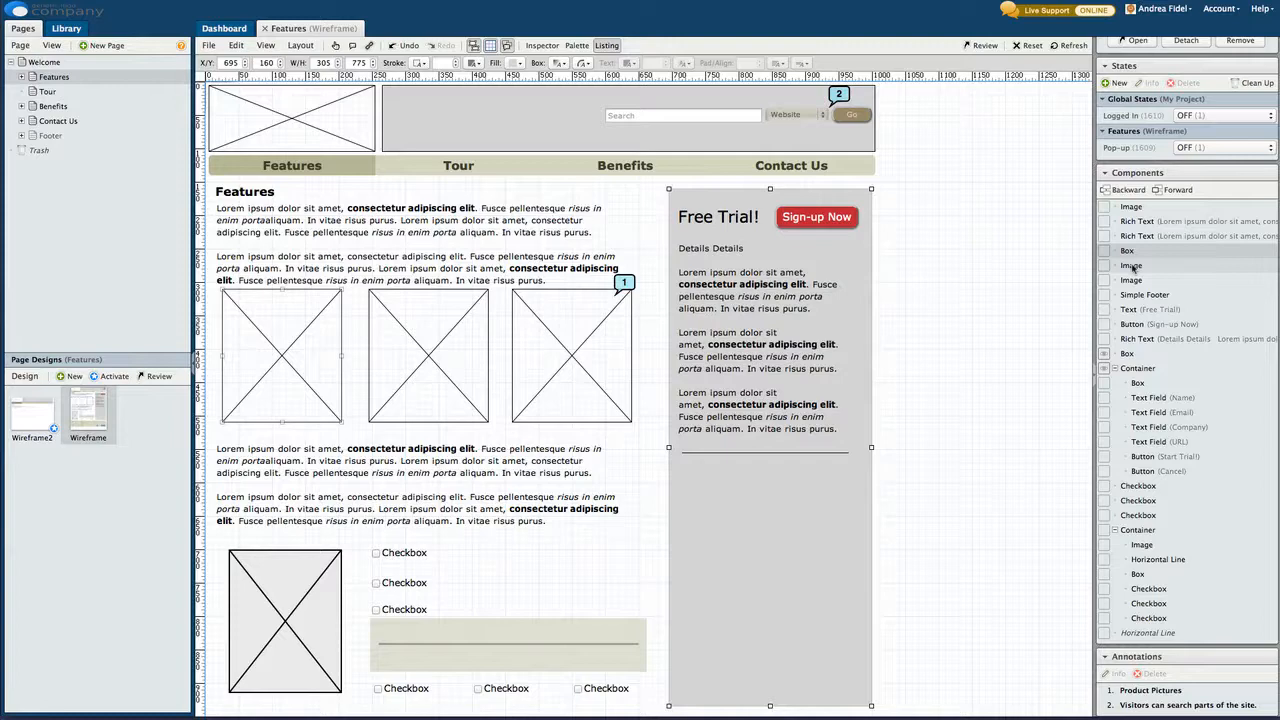
Apply rounded corners to the first and third images of the image row together
click(1133, 265)
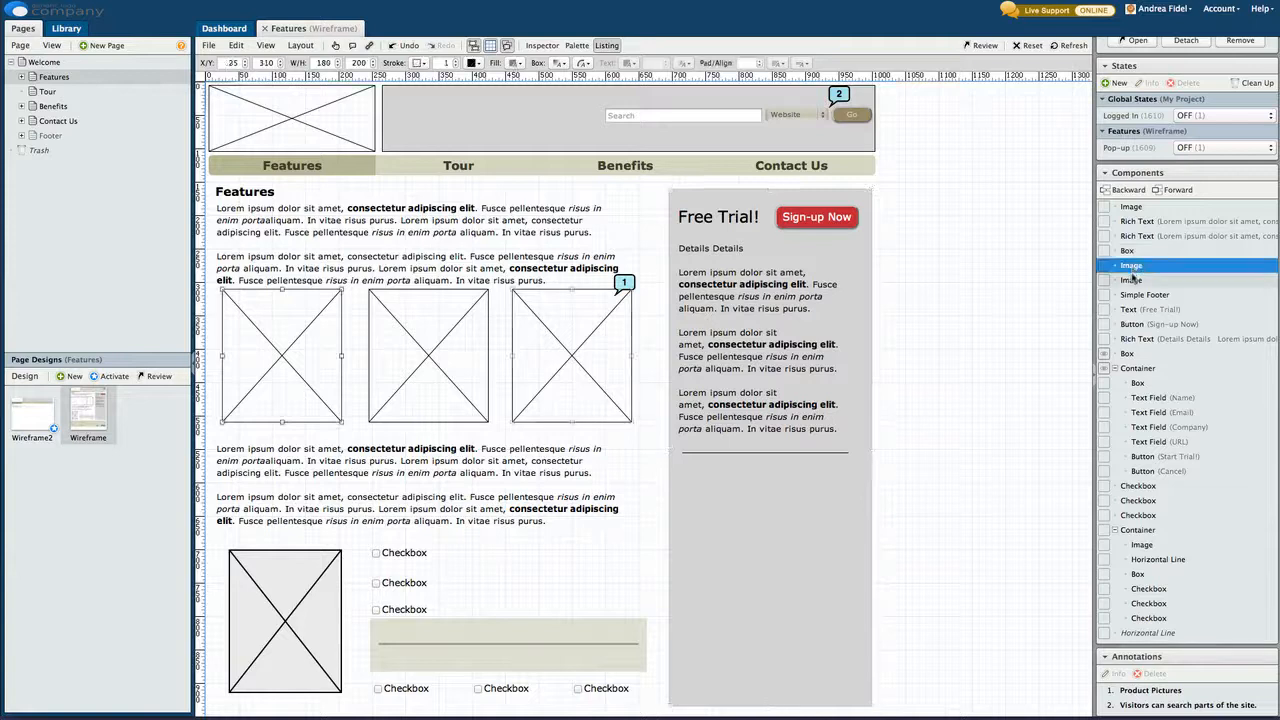
shift+click(1131, 280)
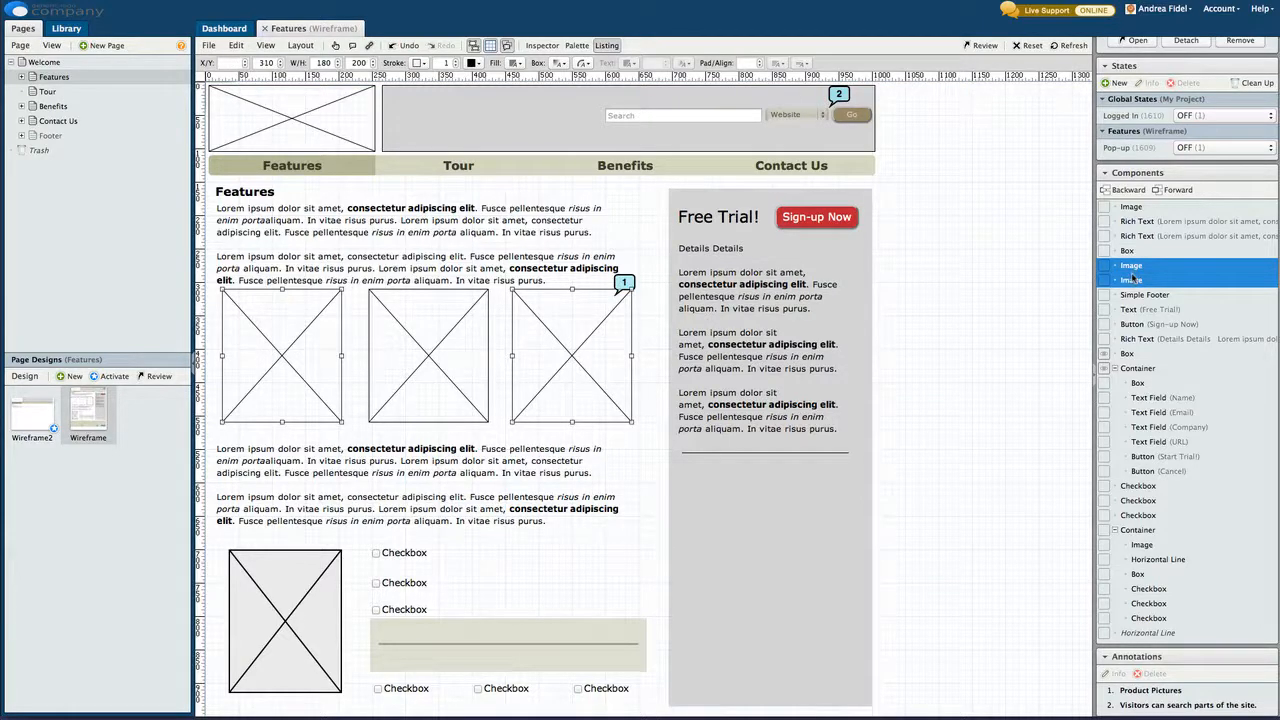
click(997, 272)
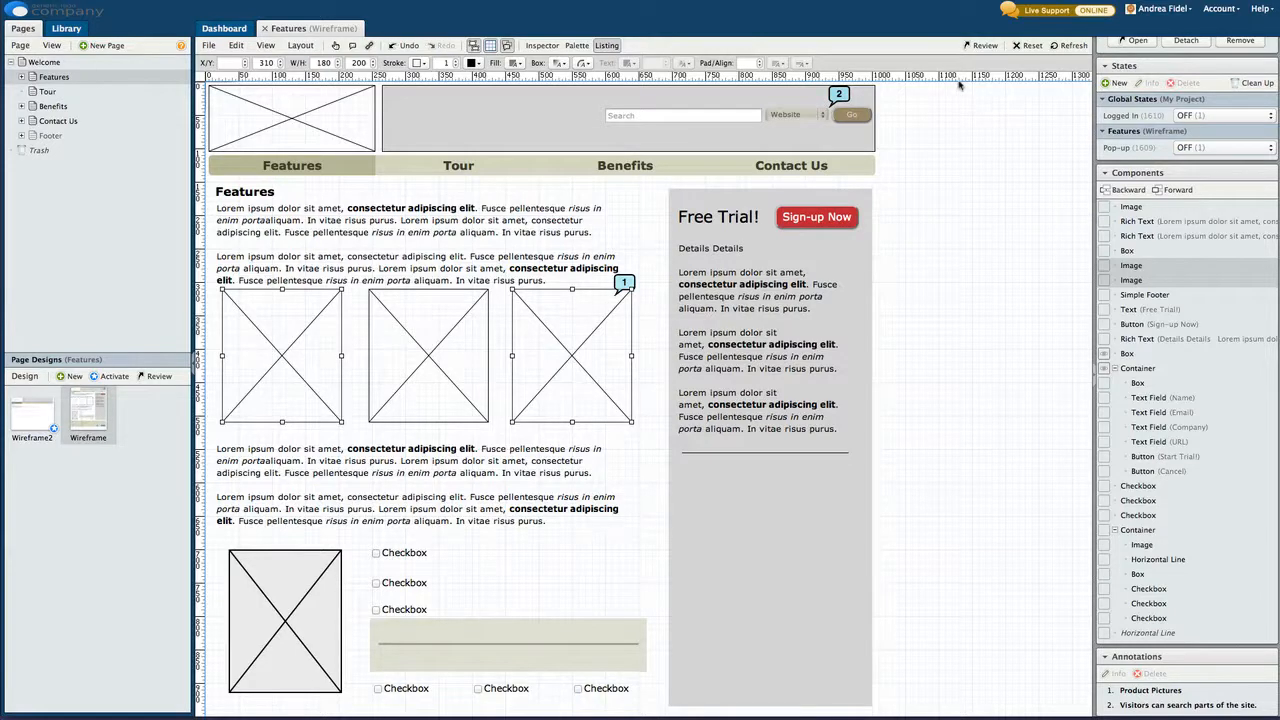
click(582, 64)
click(597, 178)
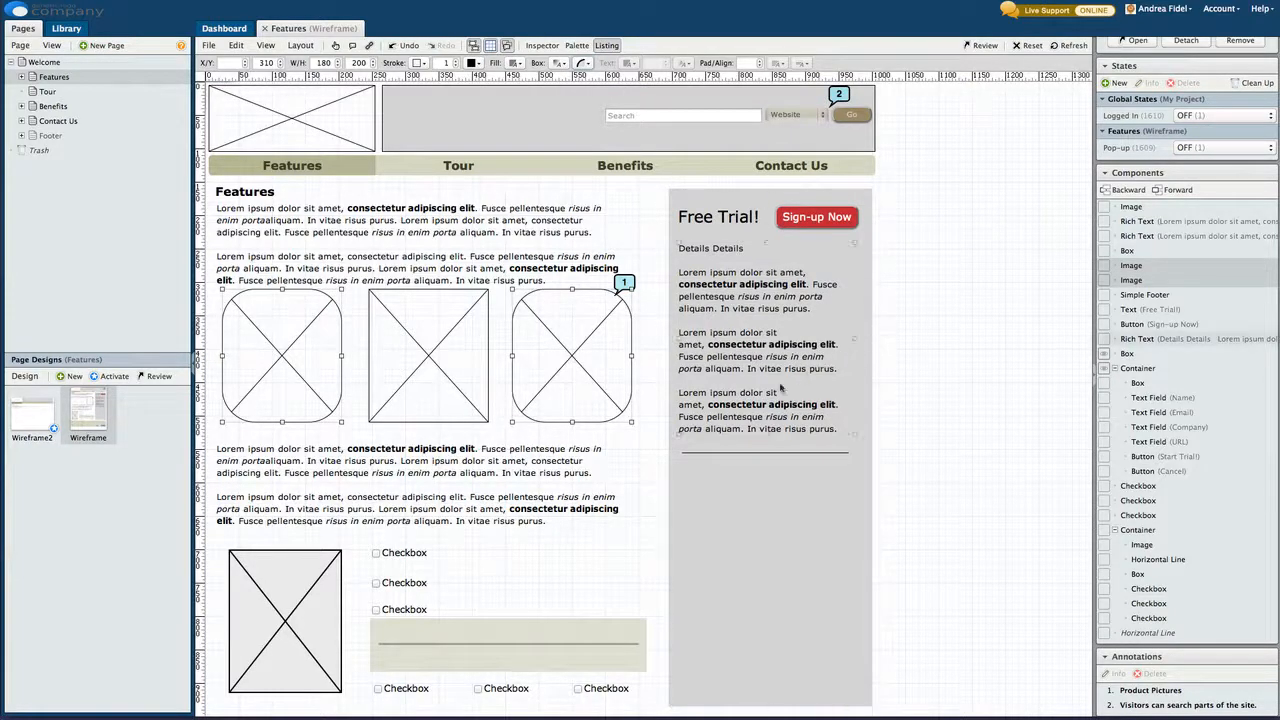
Move the middle stacked checkbox into the grey sidebar below the horizontal line, at about X 712, Y 615
click(405, 585)
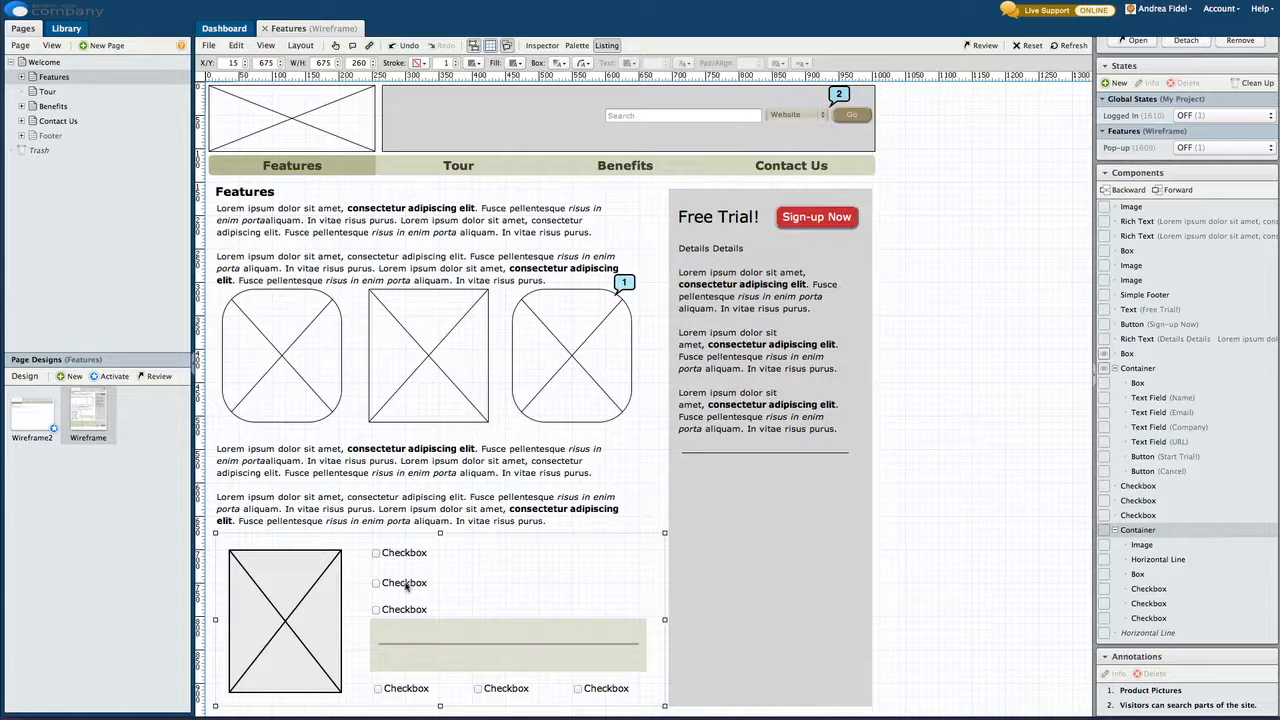
scroll(407, 557, down, 1)
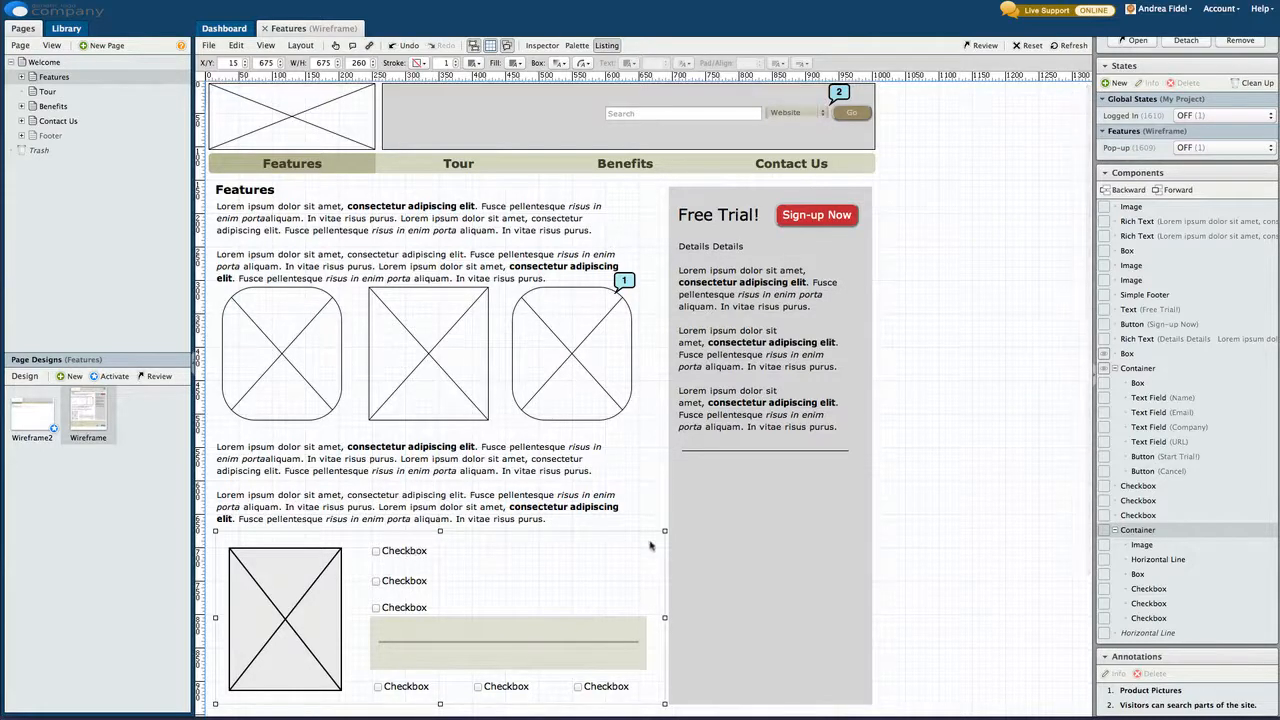
click(1142, 486)
click(1144, 500)
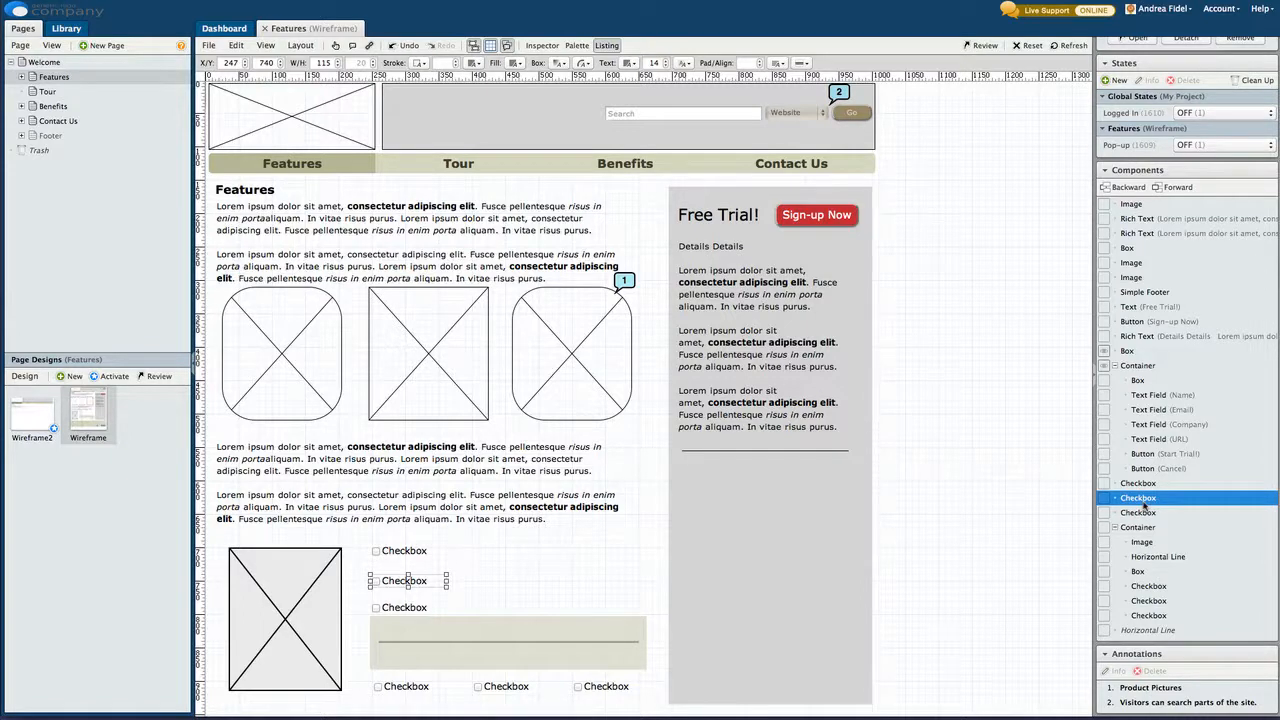
drag(1143, 507, 669, 500)
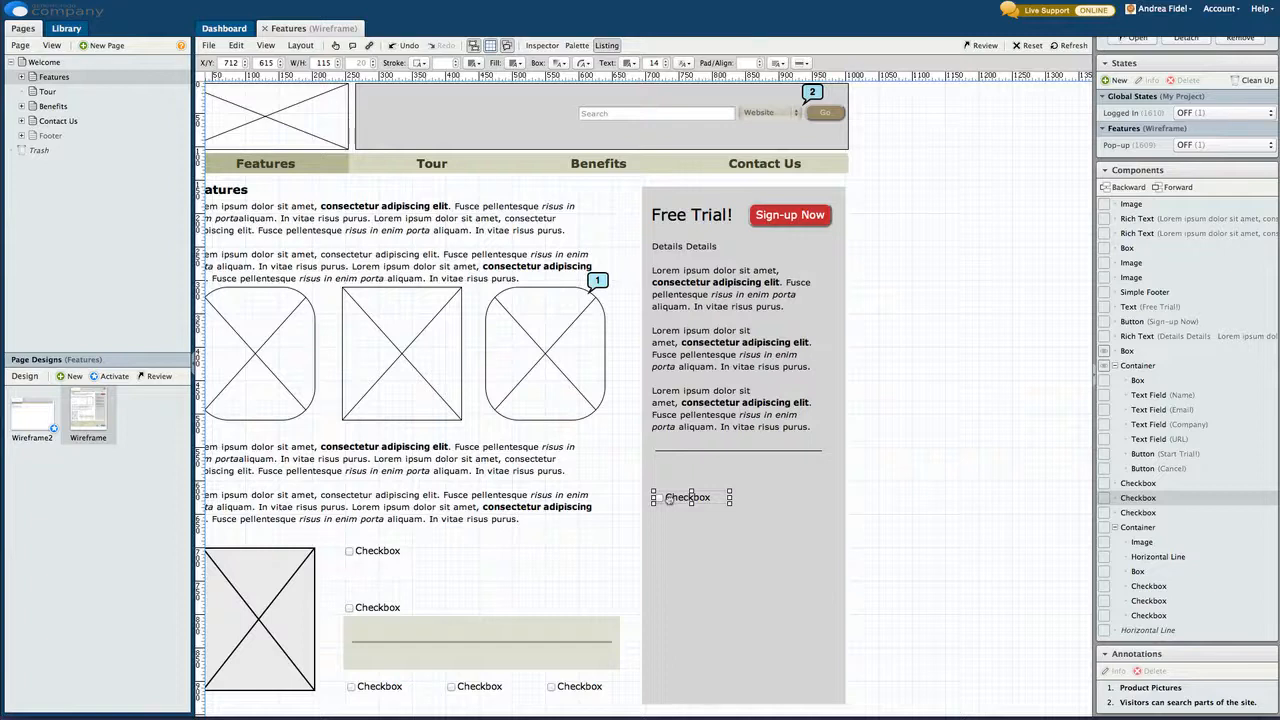
scroll(669, 501, left, 2)
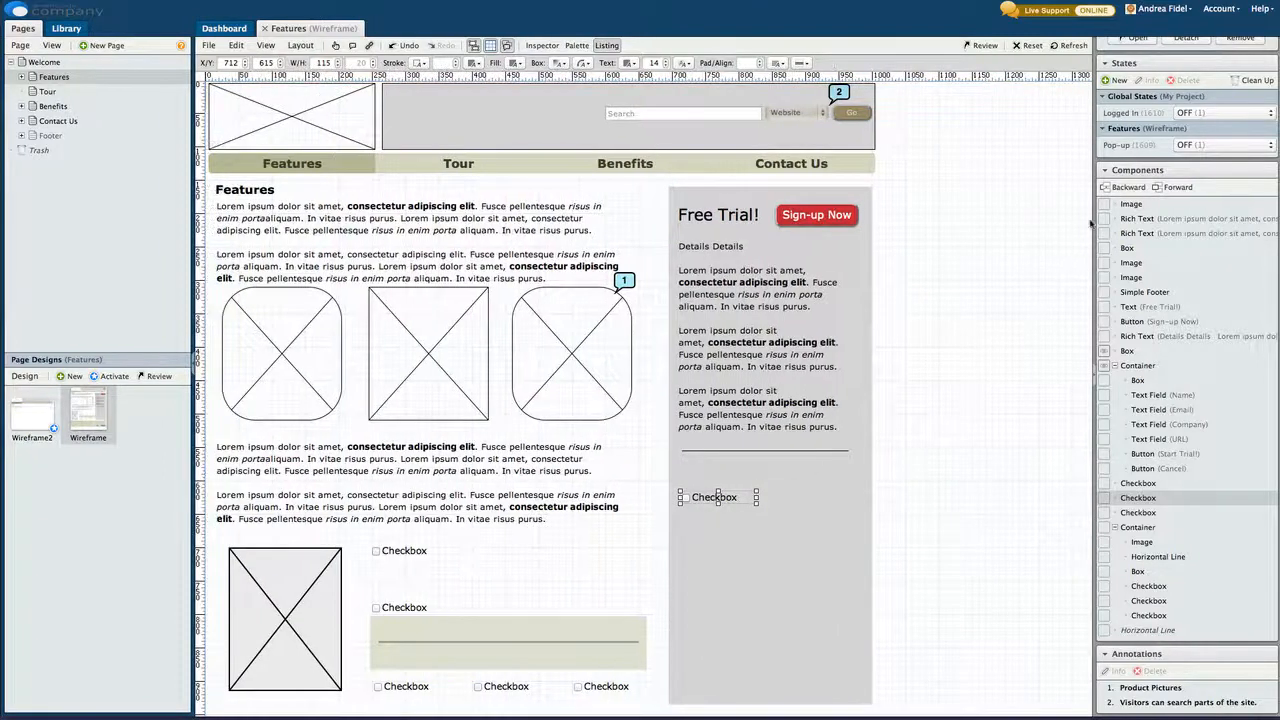
Collapse the component list and highlight the Product Pictures annotation on the page
click(1105, 172)
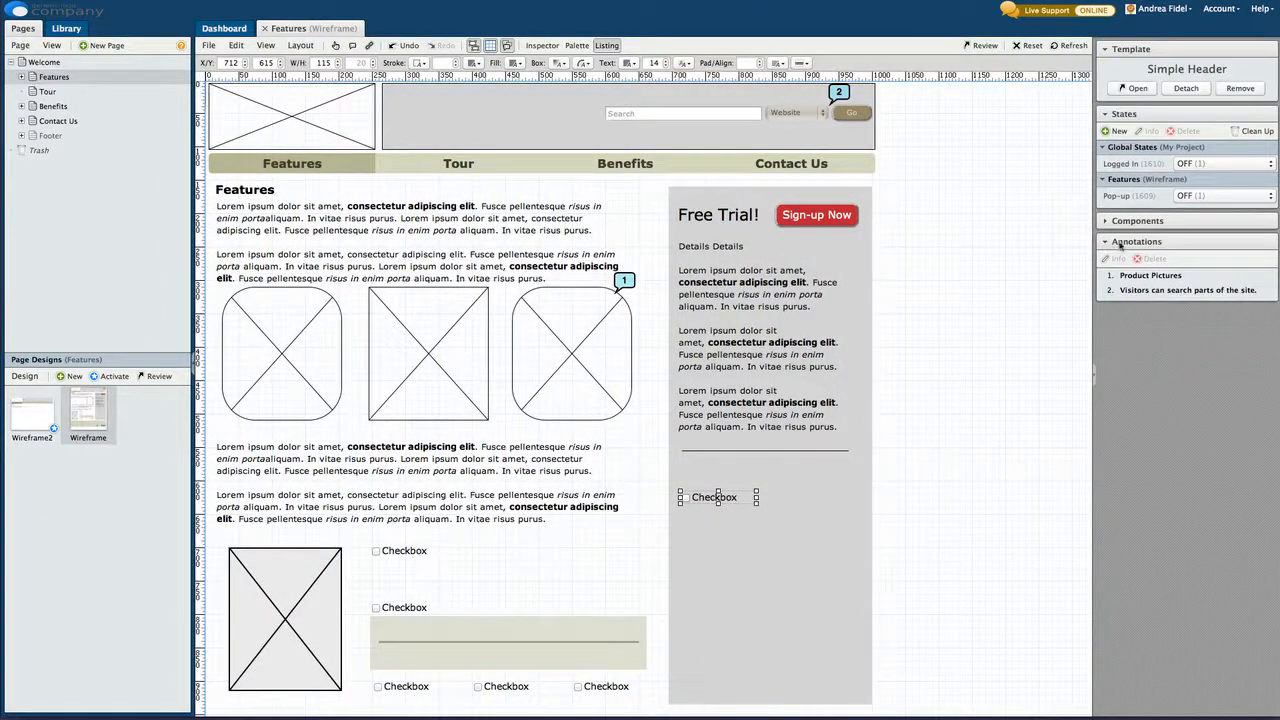
click(1170, 276)
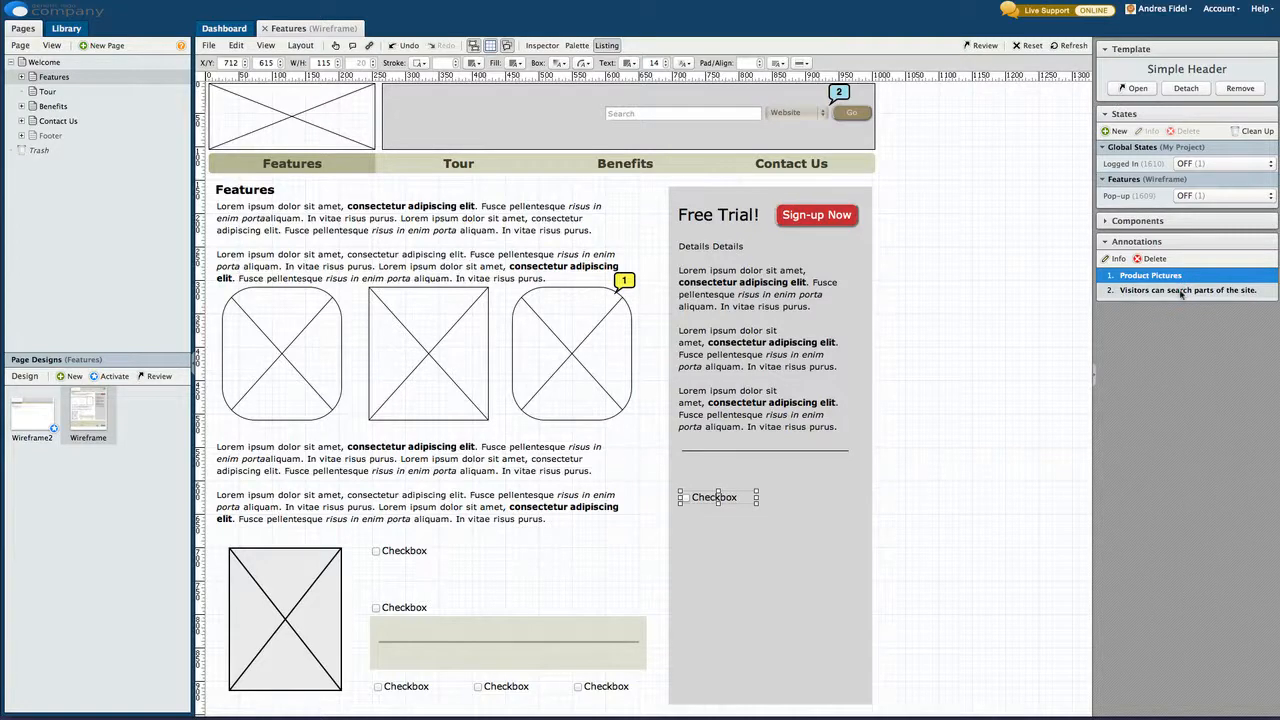
drag(1180, 290, 1174, 281)
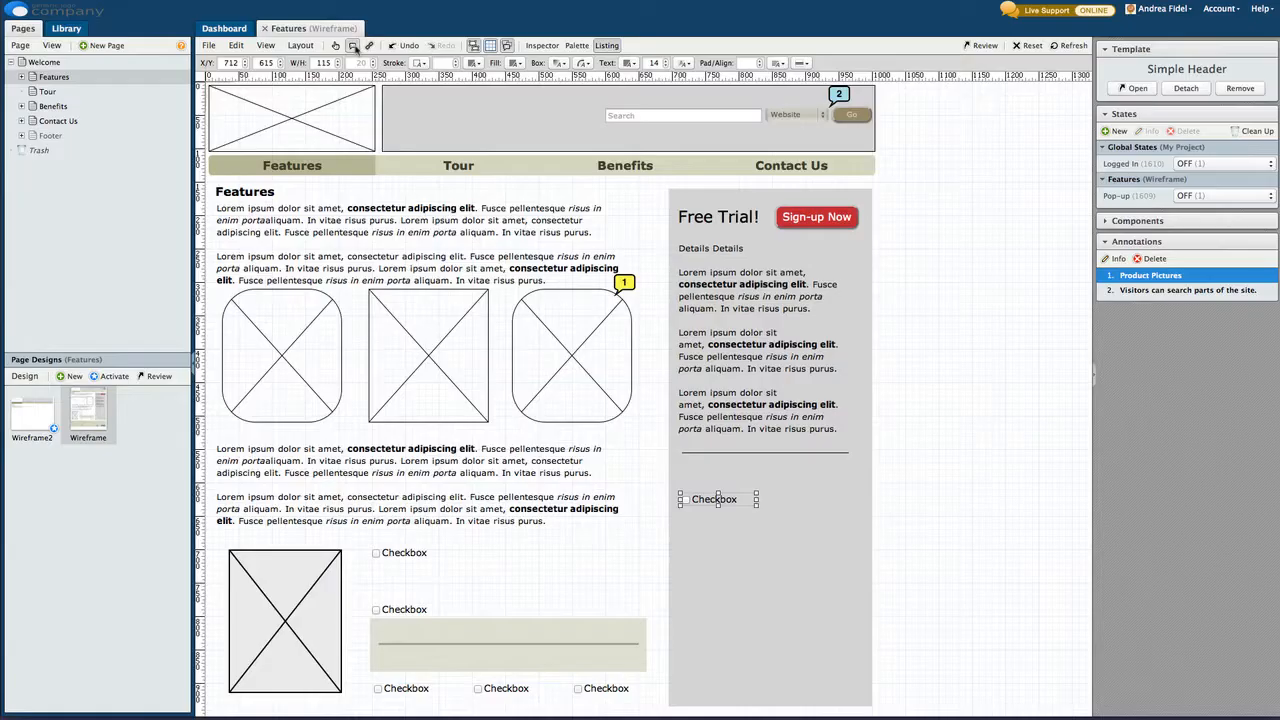
Add an annotation on the text below the images with the subject "We need to figure out who is writing this copy."
click(352, 45)
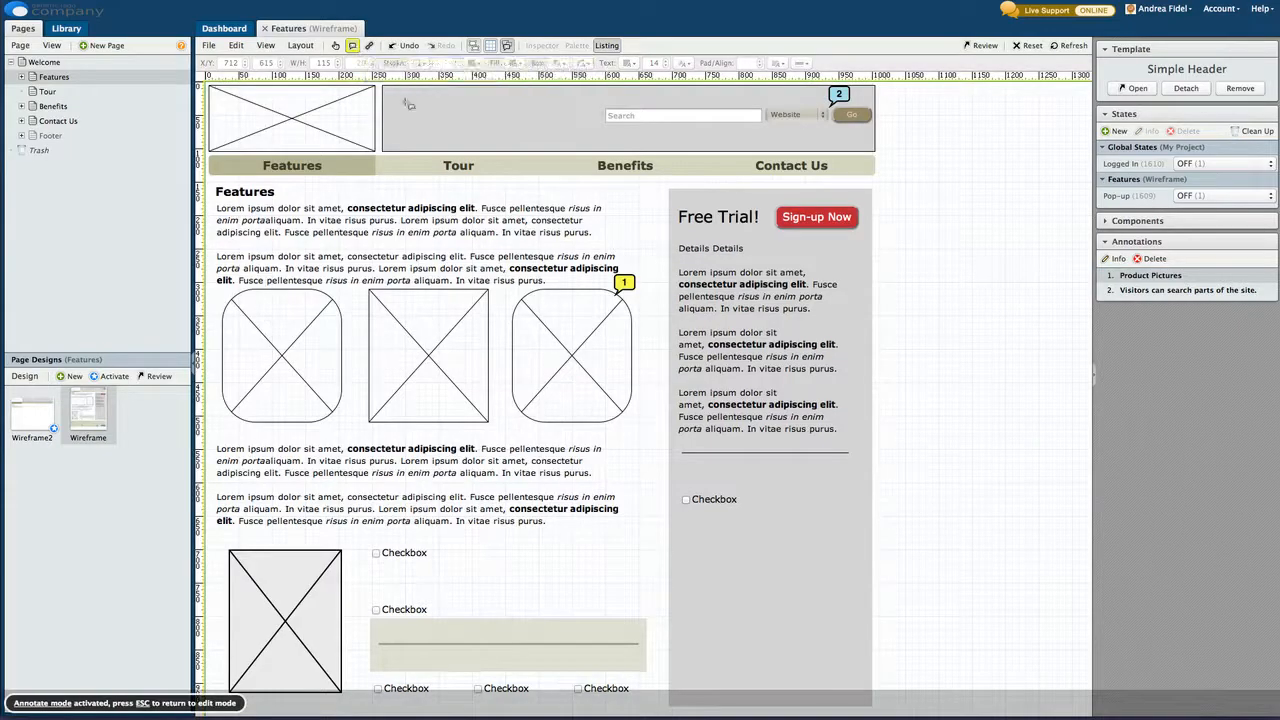
click(552, 470)
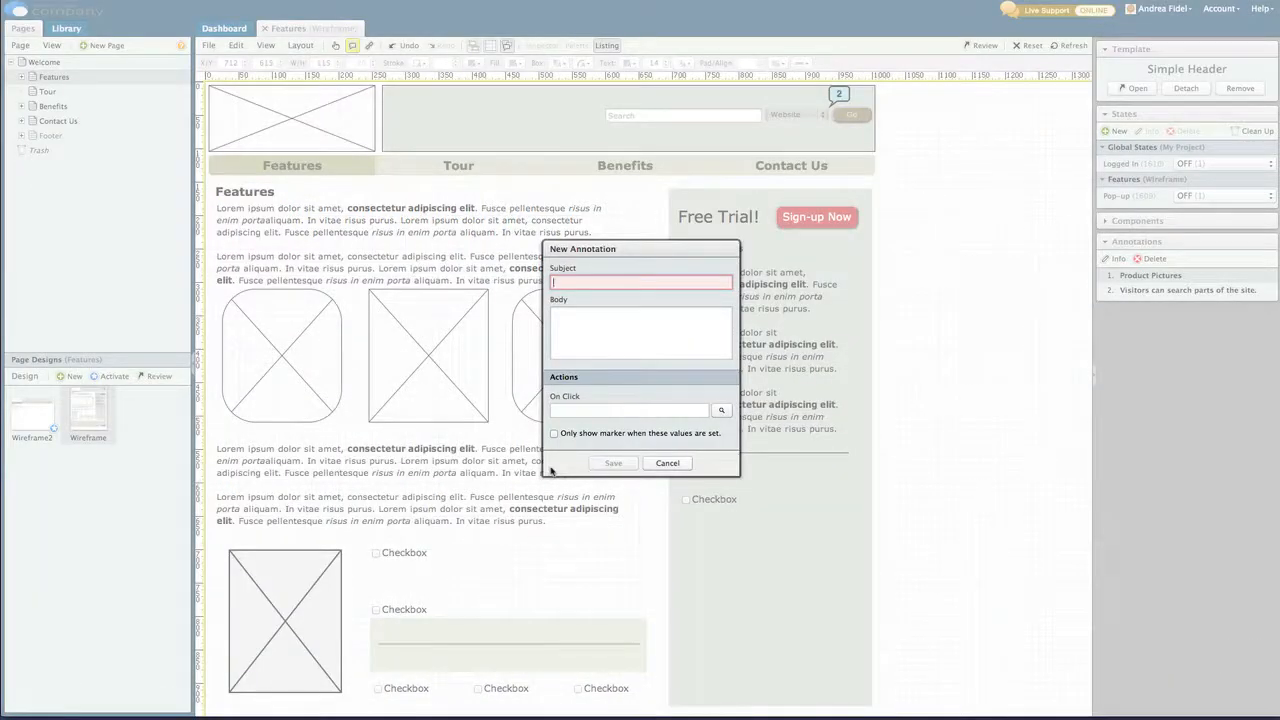
text(We need to figure out who is writin)
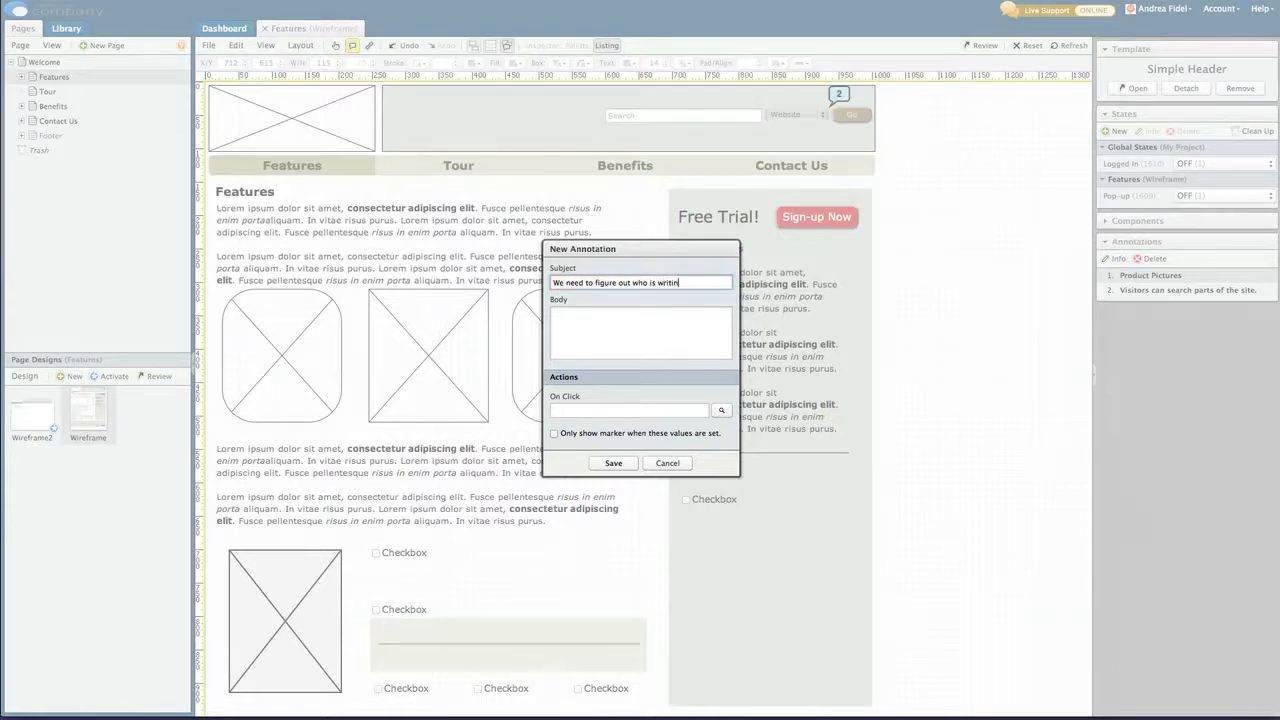
text(g this copy.)
click(609, 463)
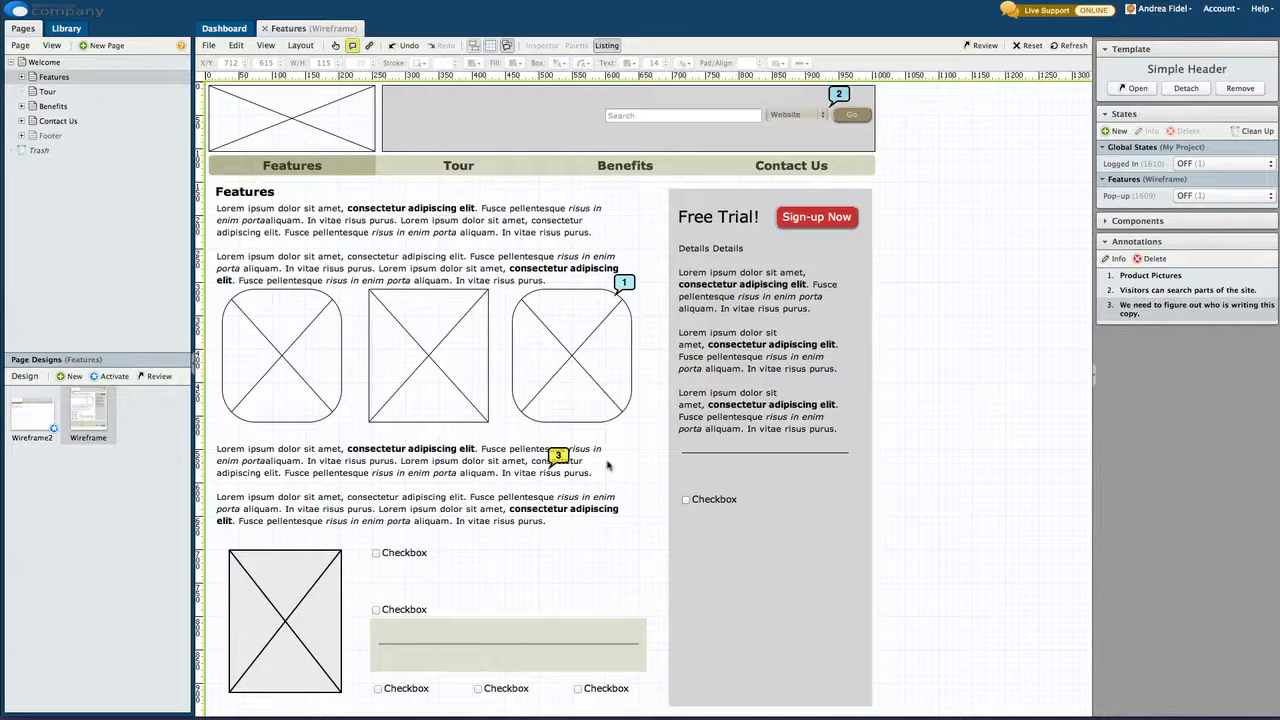